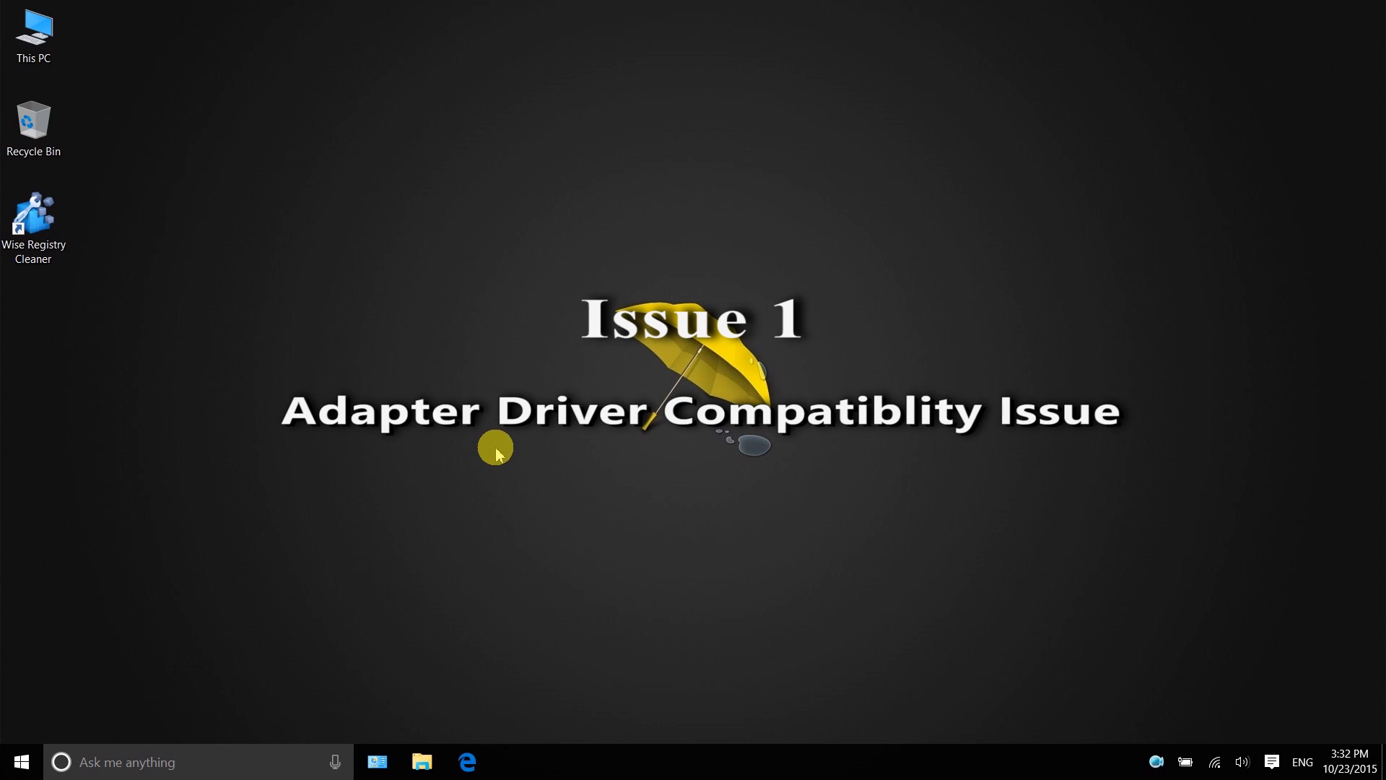
# - Open the Win+X power-user menu from the Start button
pyautogui.rightClick(20, 759)
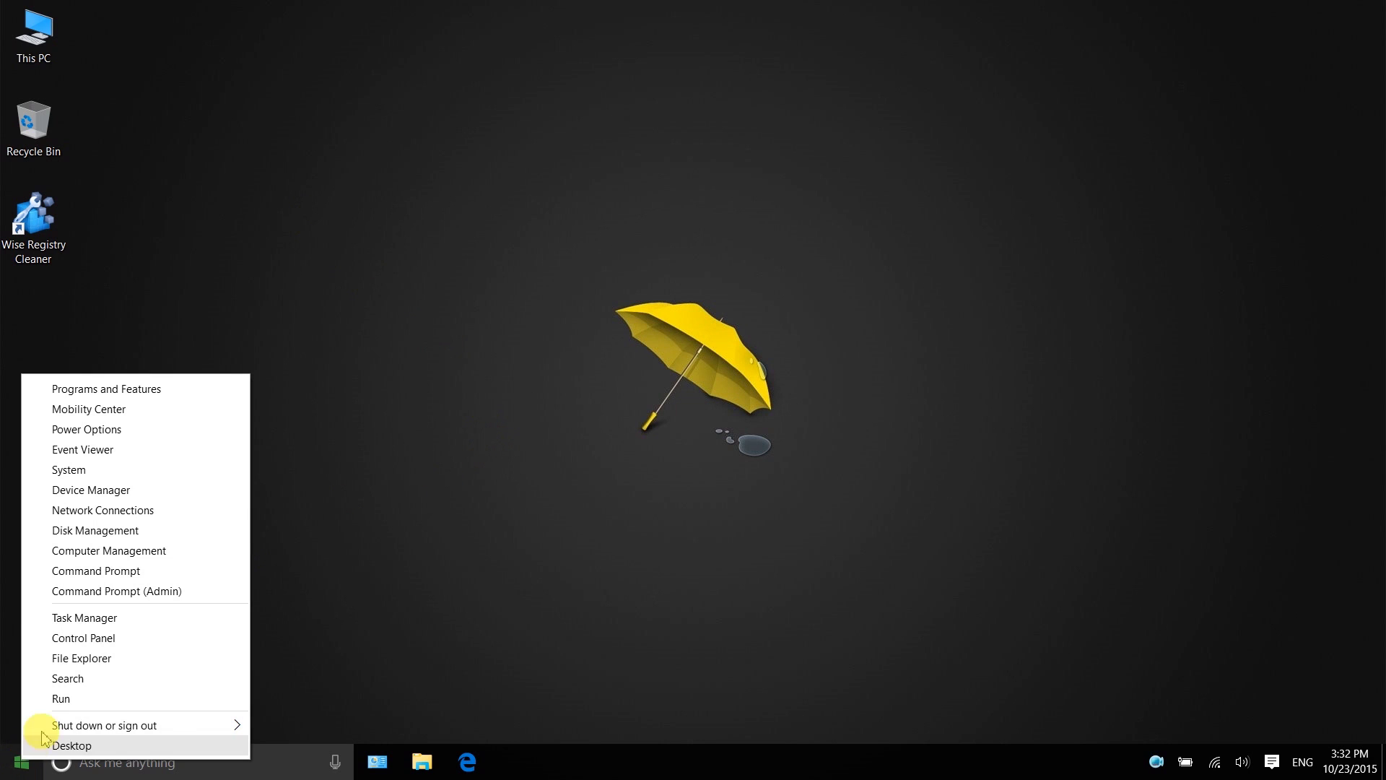
# - Uninstall the Broadcom 802.11n Network Adapter under Network adapters, then close Device Manager
pyautogui.click(92, 491)
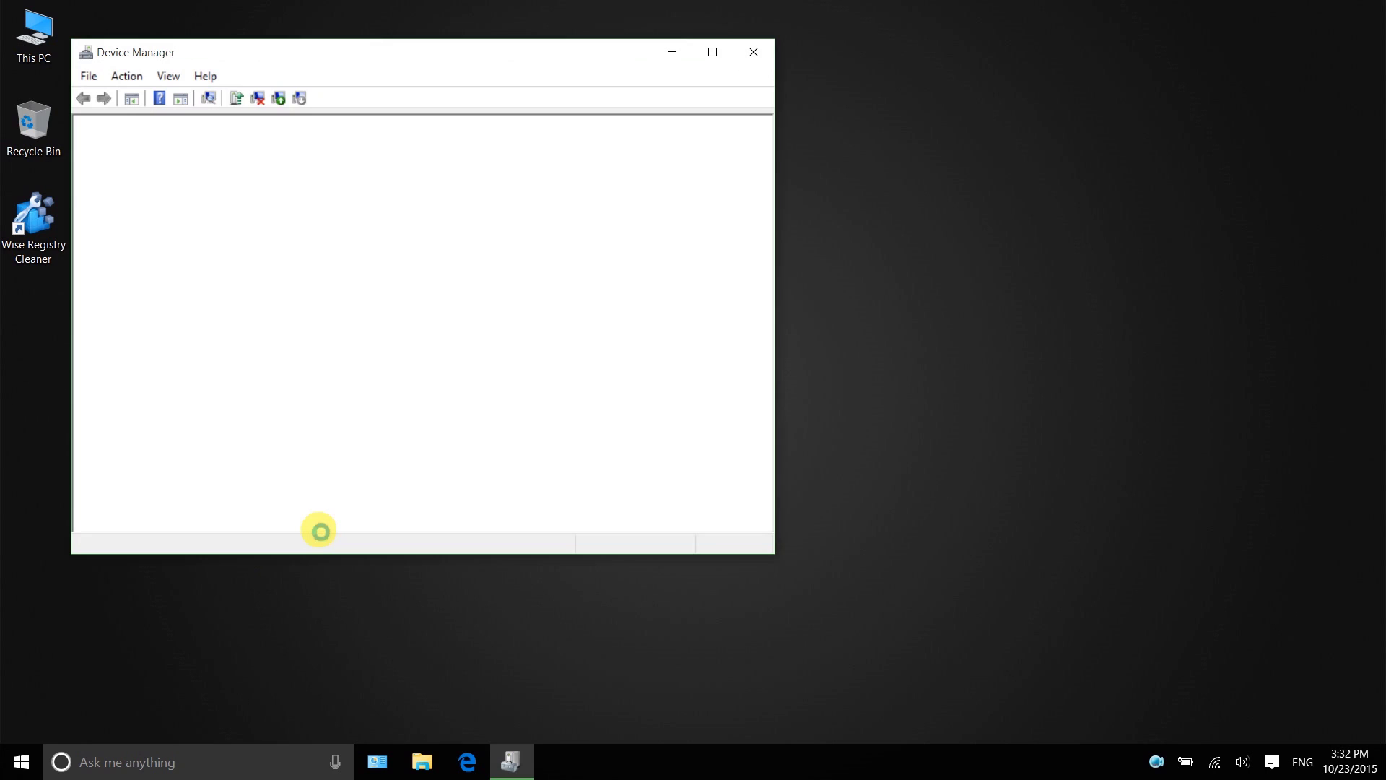
pyautogui.click(711, 52)
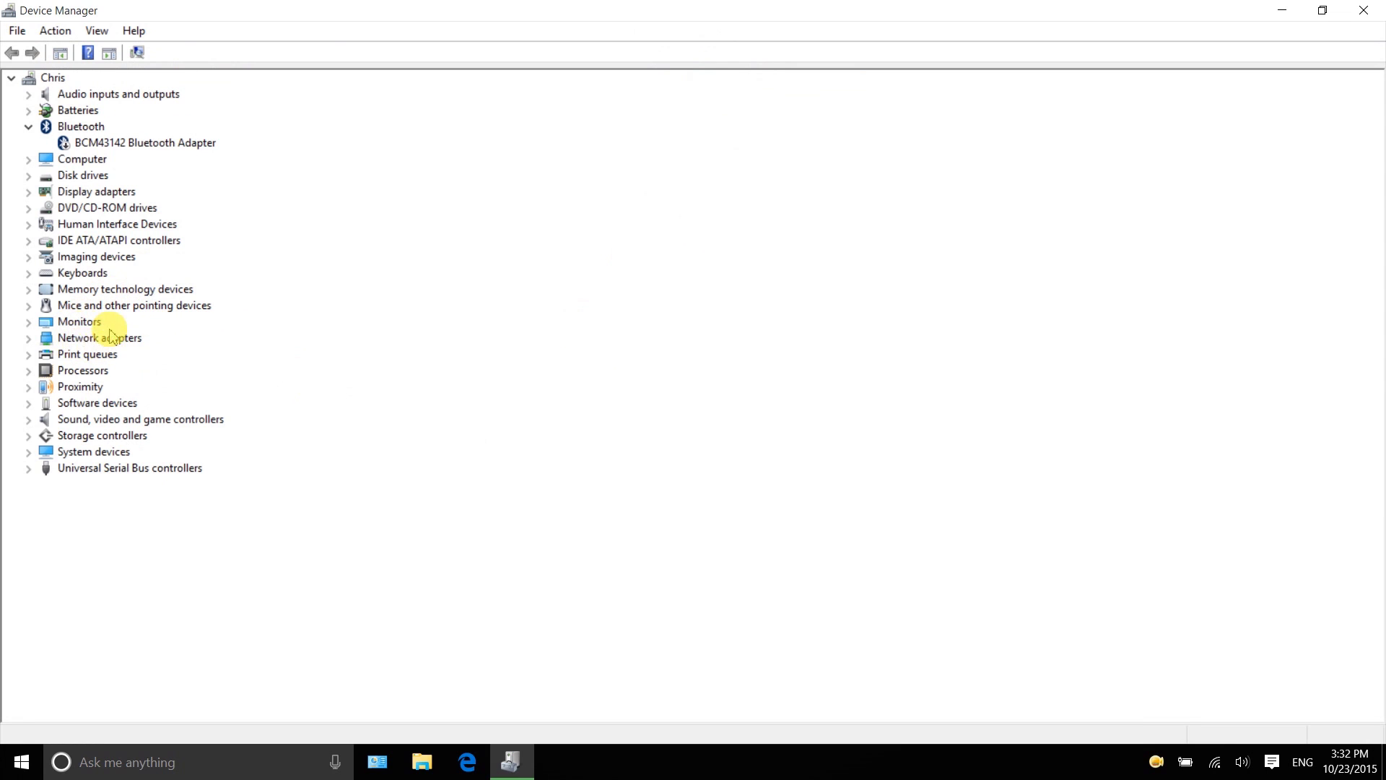
pyautogui.click(29, 338)
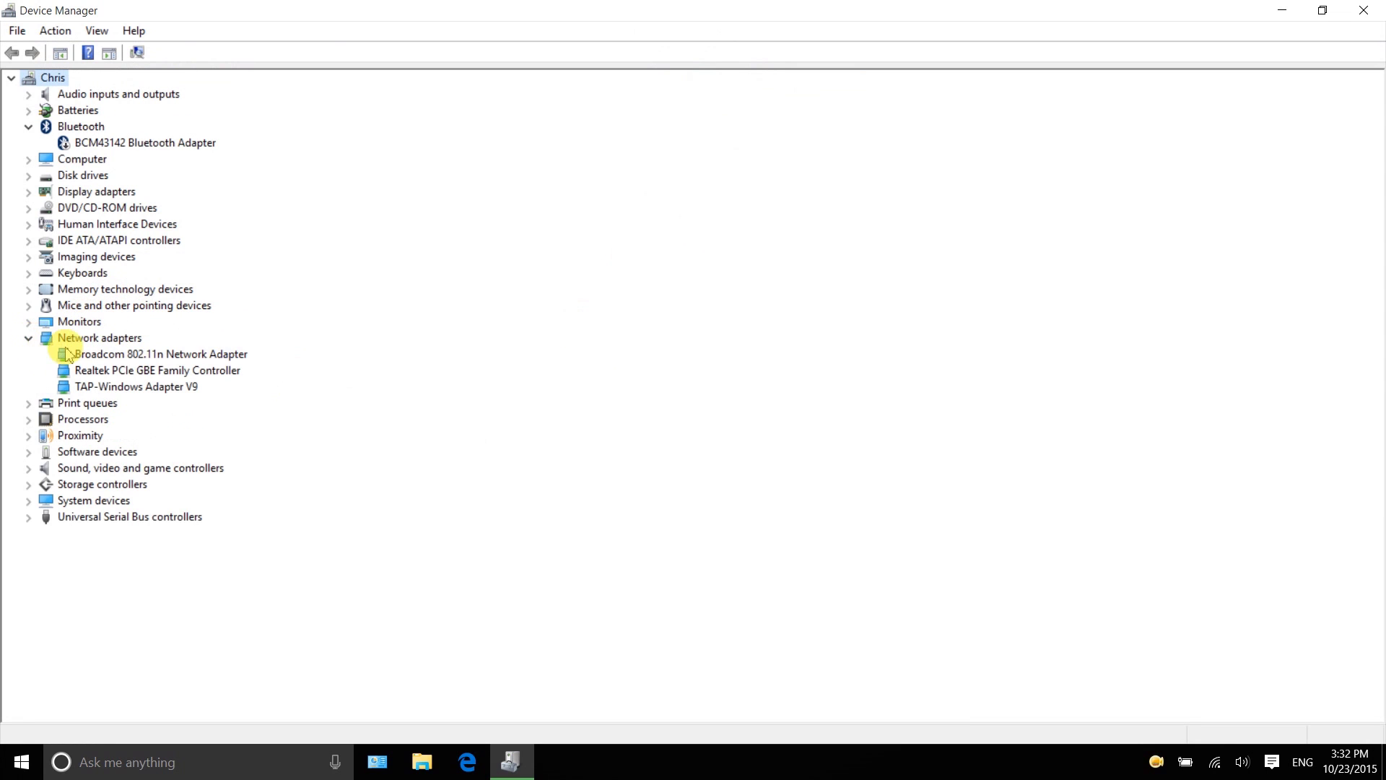
pyautogui.rightClick(139, 357)
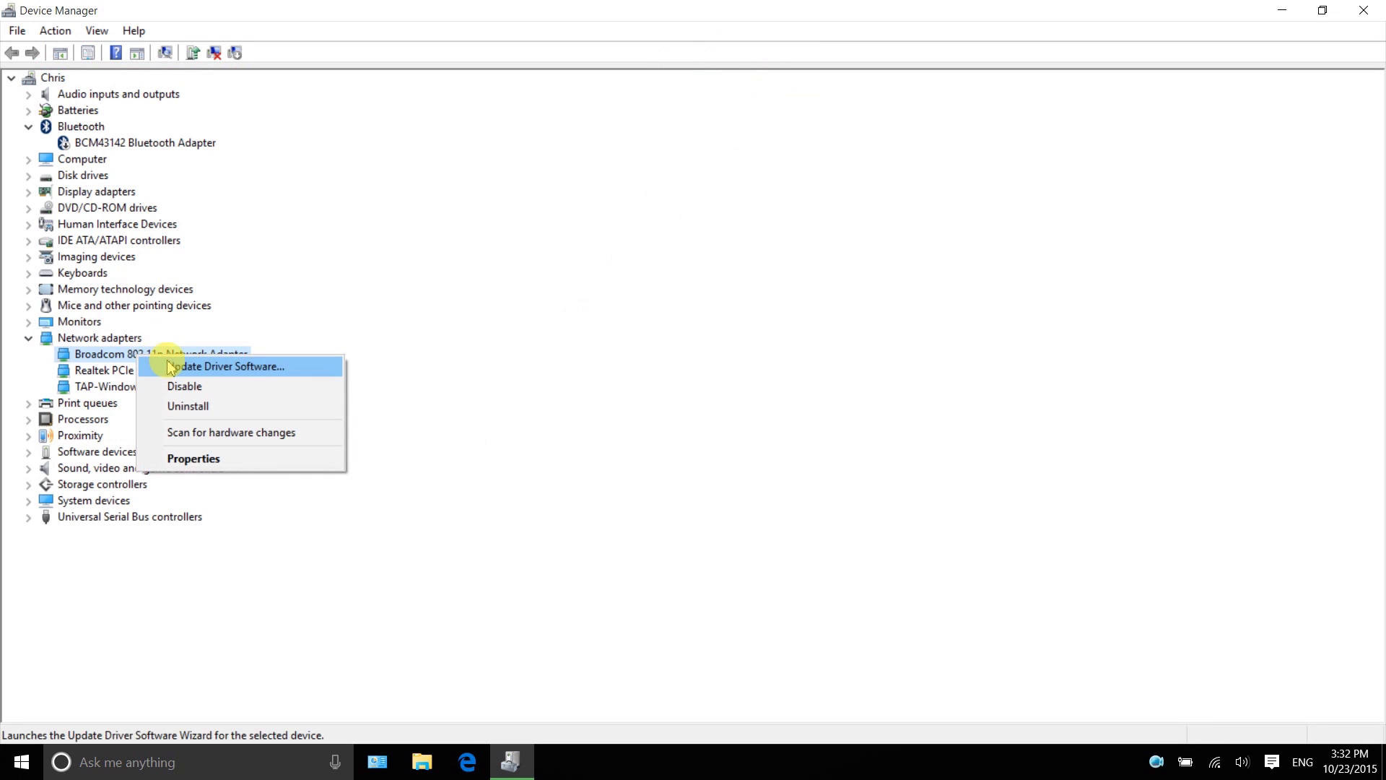
pyautogui.click(201, 407)
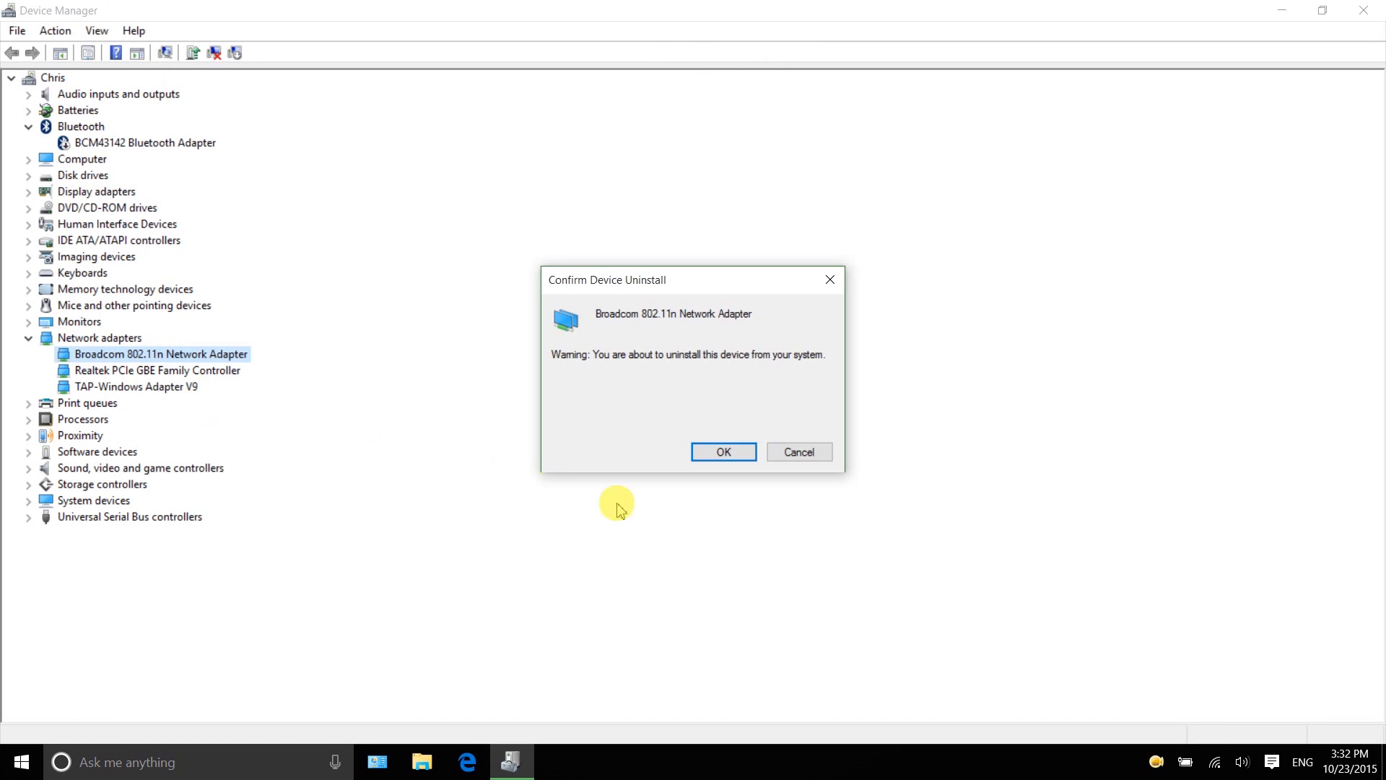
pyautogui.click(723, 452)
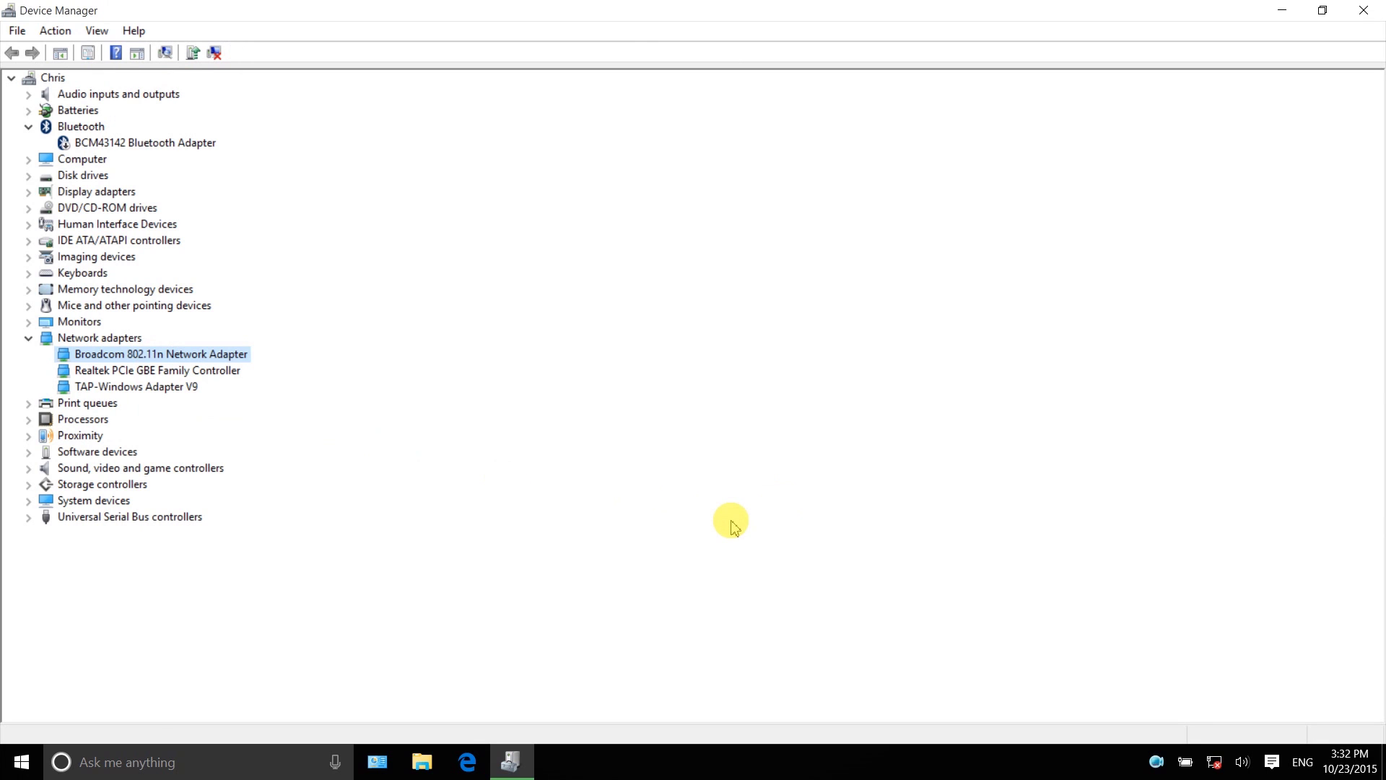
pyautogui.click(1357, 10)
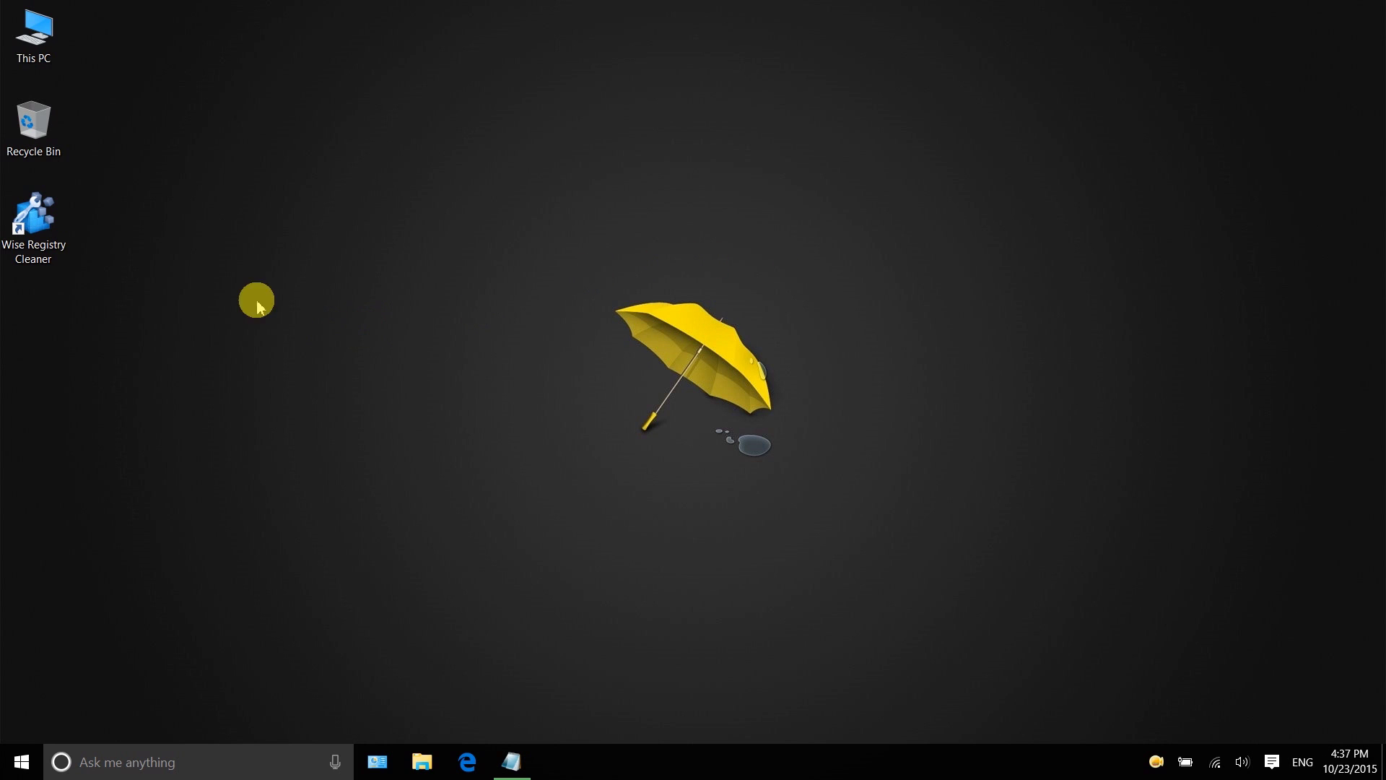
pyautogui.doubleClick(43, 242)
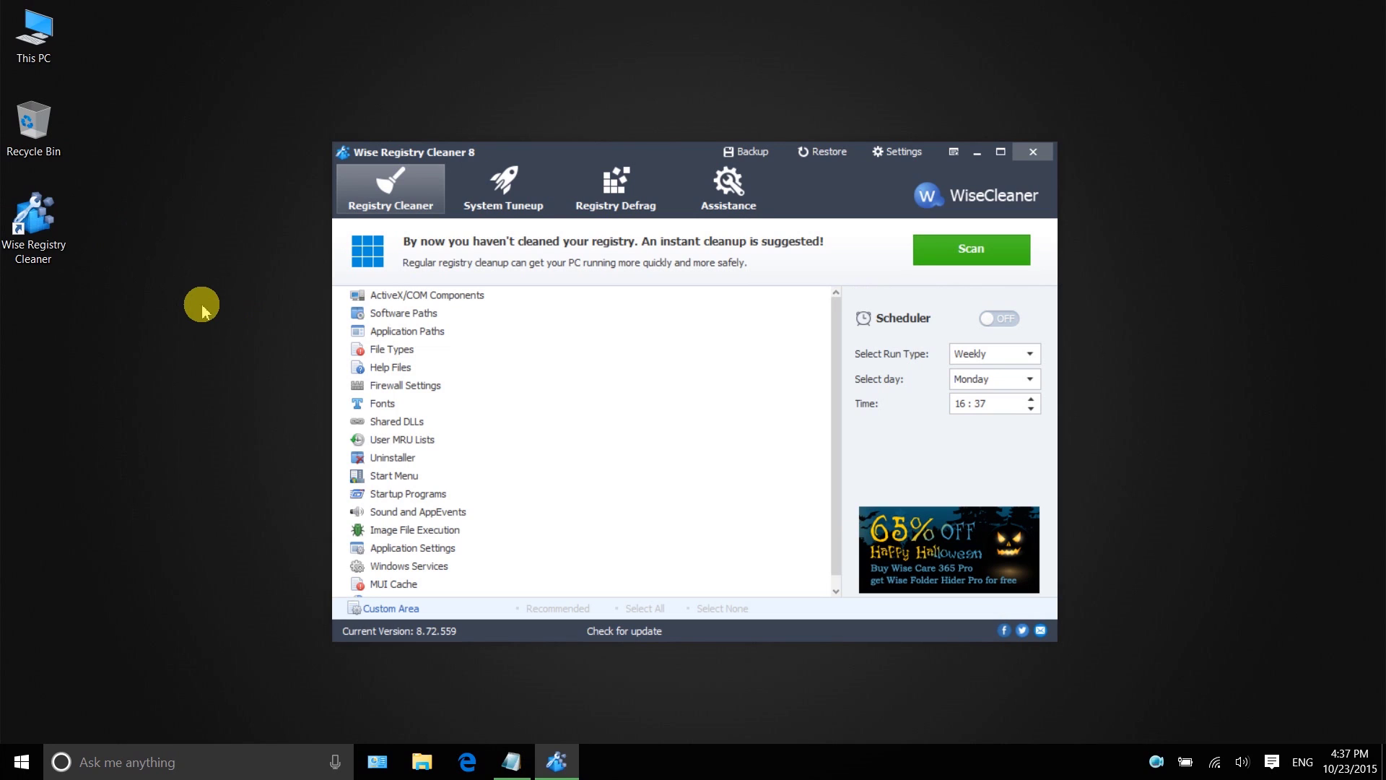
pyautogui.click(756, 151)
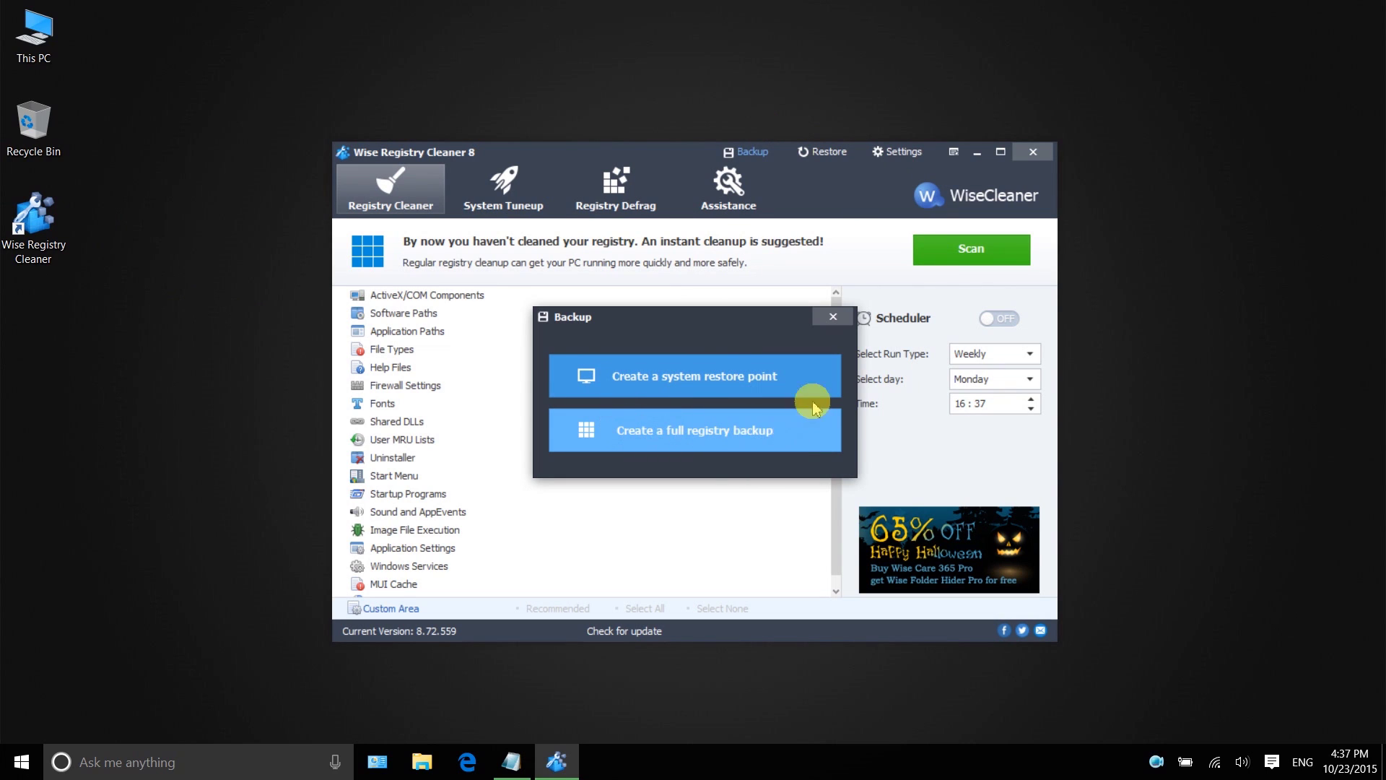
pyautogui.click(834, 318)
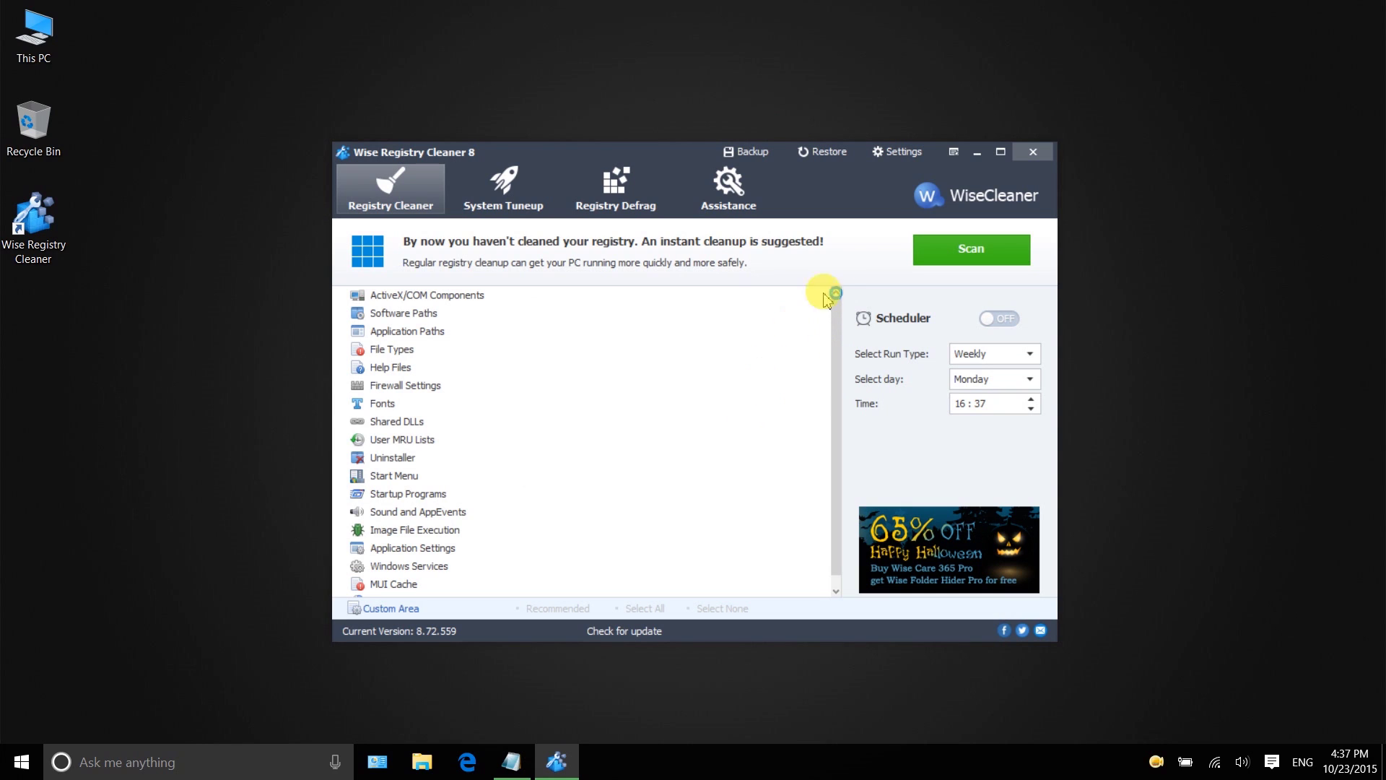
pyautogui.click(827, 151)
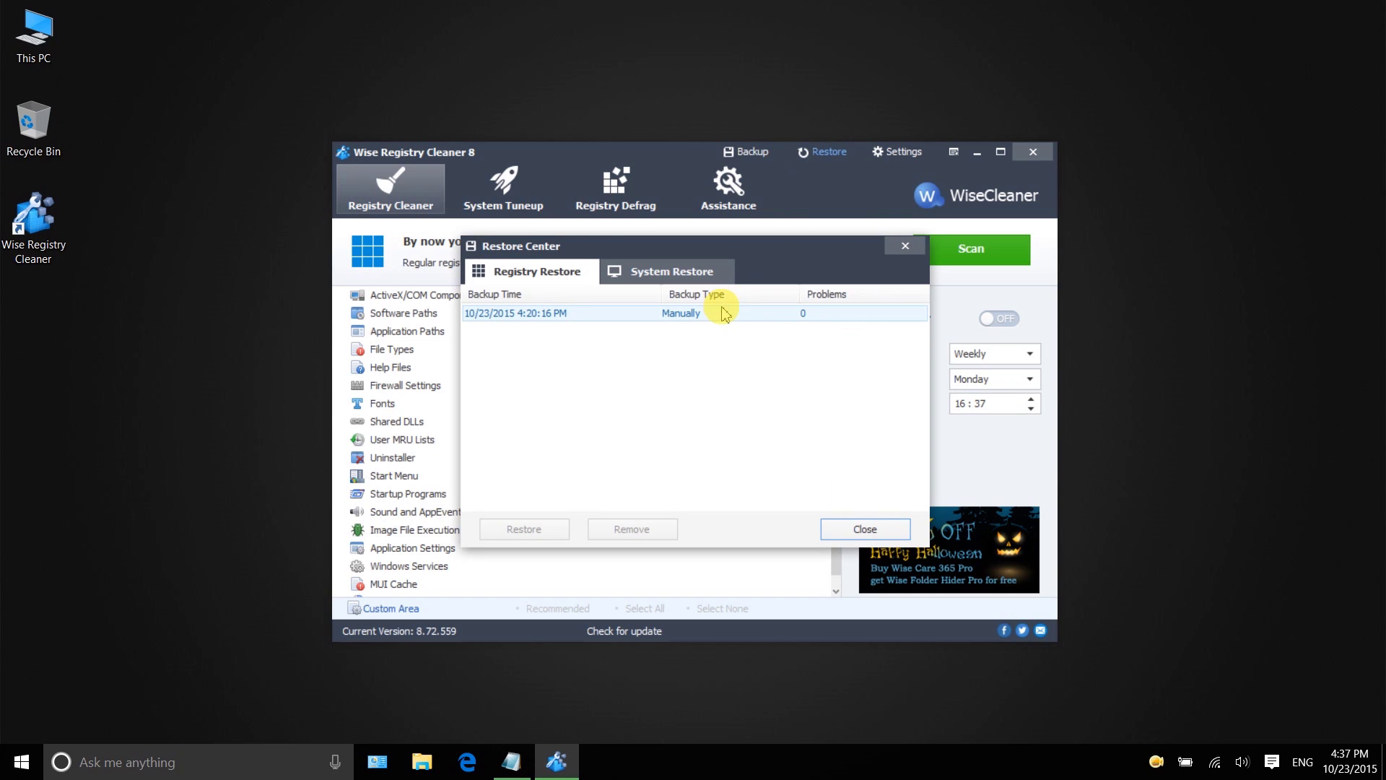
pyautogui.click(905, 247)
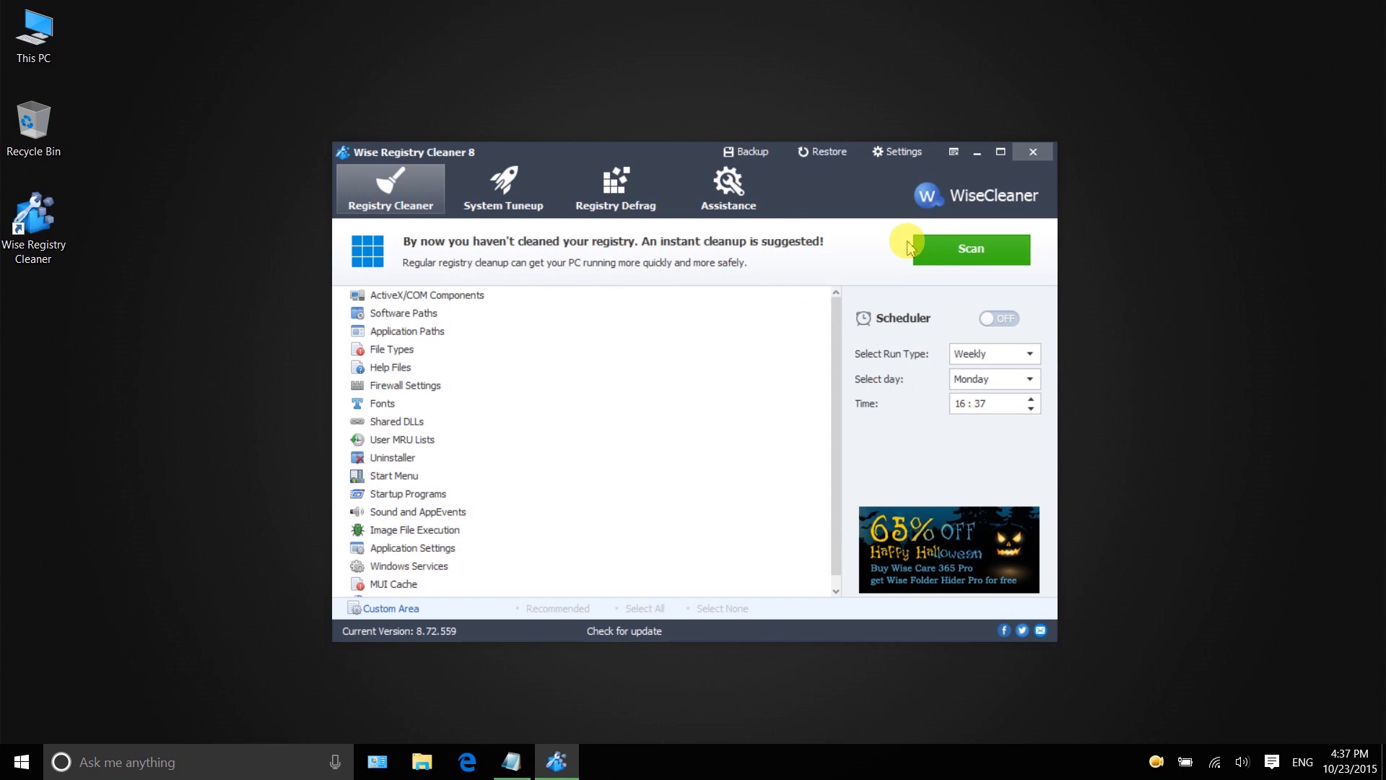
pyautogui.click(1034, 151)
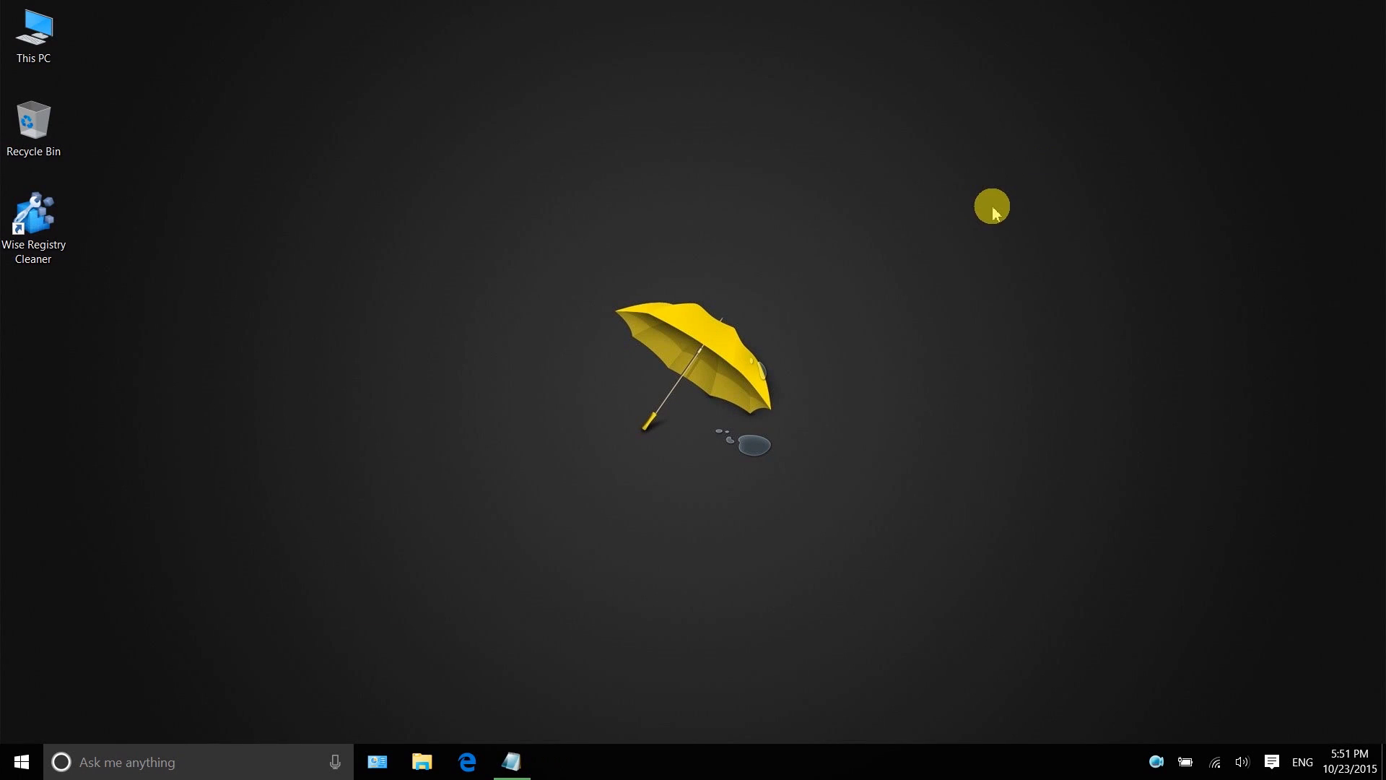
# - Launch Command Prompt (Admin) and bring the Notepad with the fix commands forward
pyautogui.rightClick(22, 765)
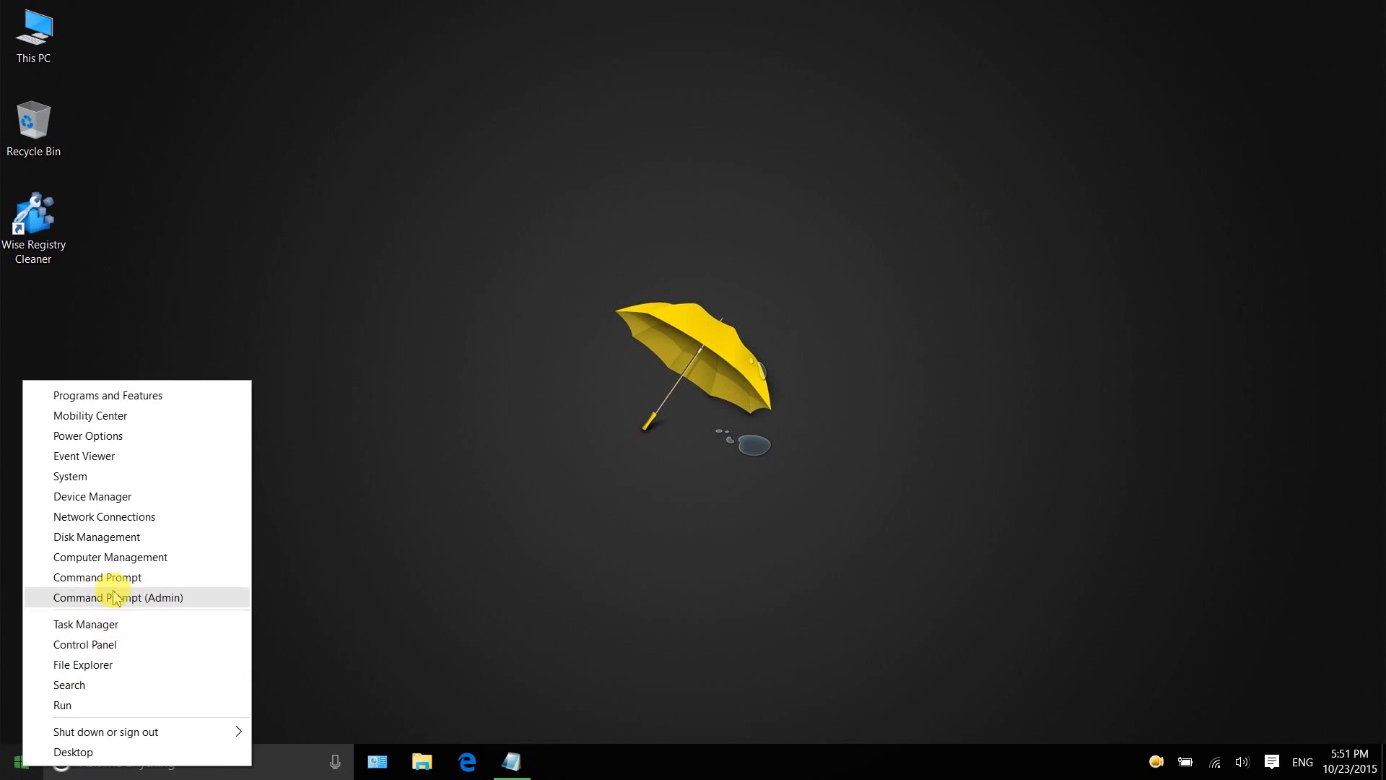
pyautogui.click(137, 597)
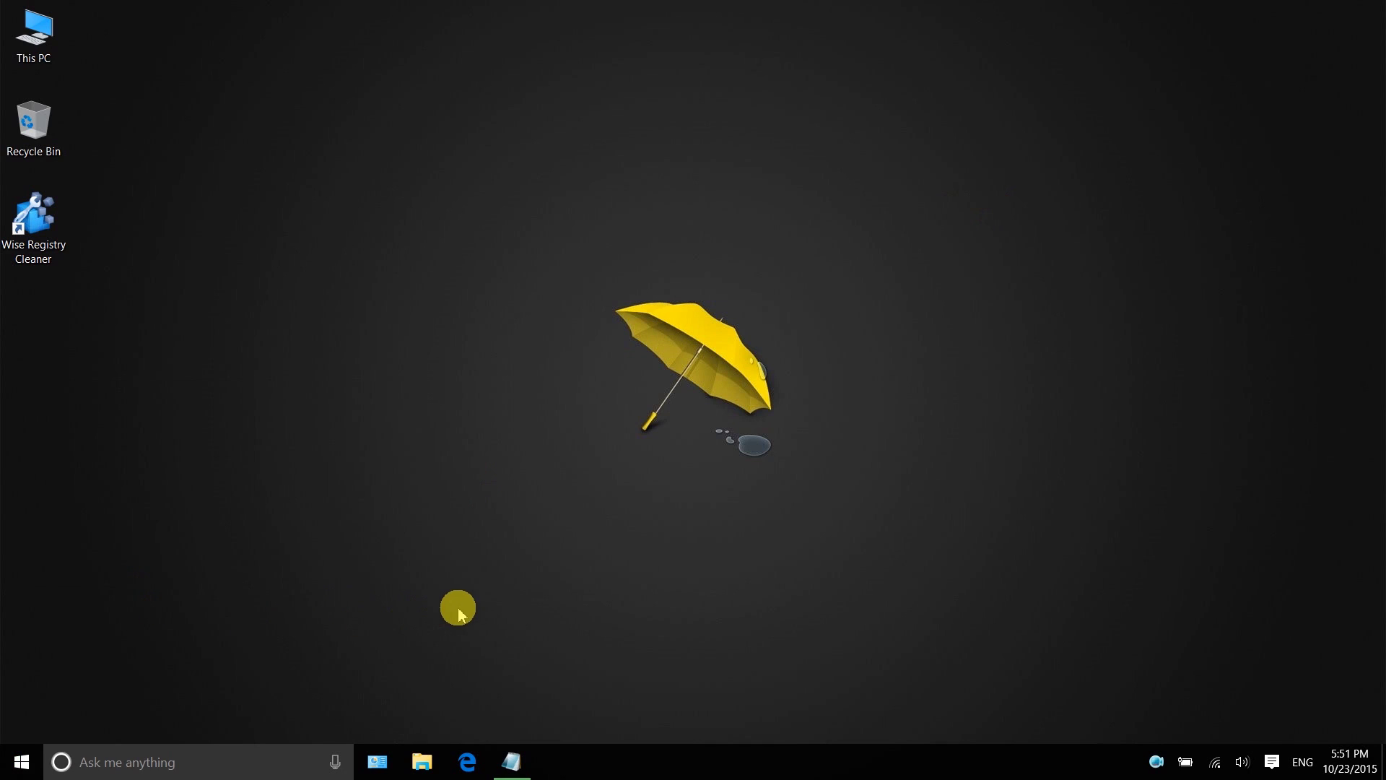
pyautogui.click(511, 761)
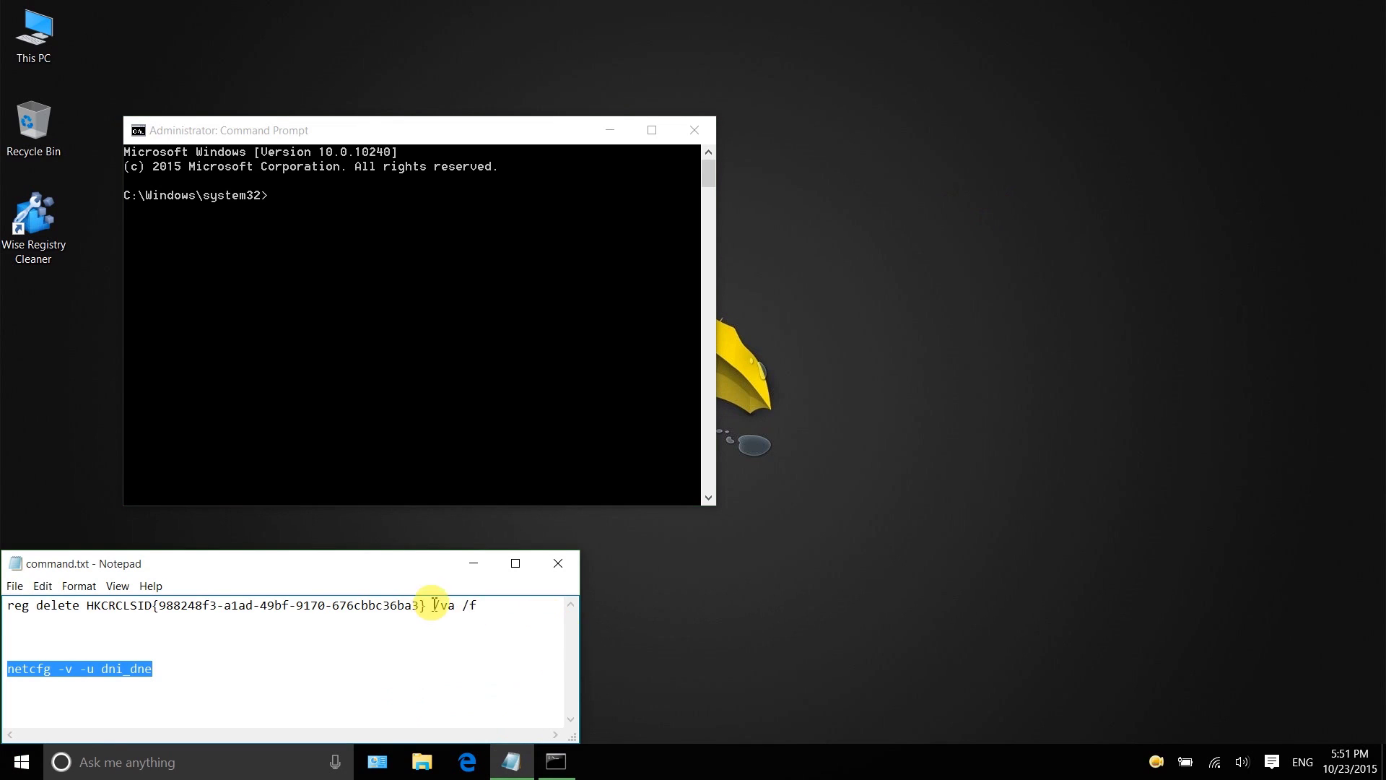
# - Copy the reg delete line from Notepad, paste it into the admin console, and run it
pyautogui.moveTo(489, 607); pyautogui.dragTo(9, 609)
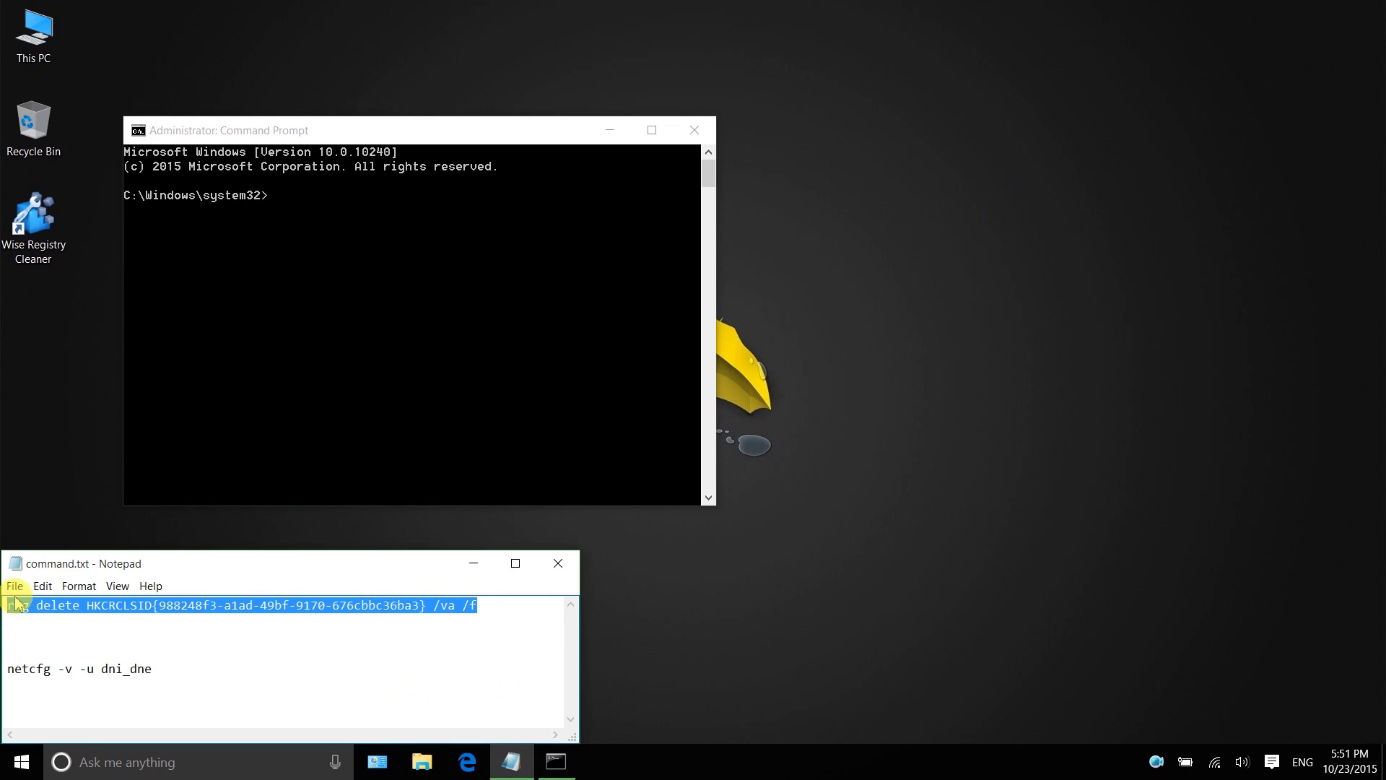
pyautogui.rightClick(53, 606)
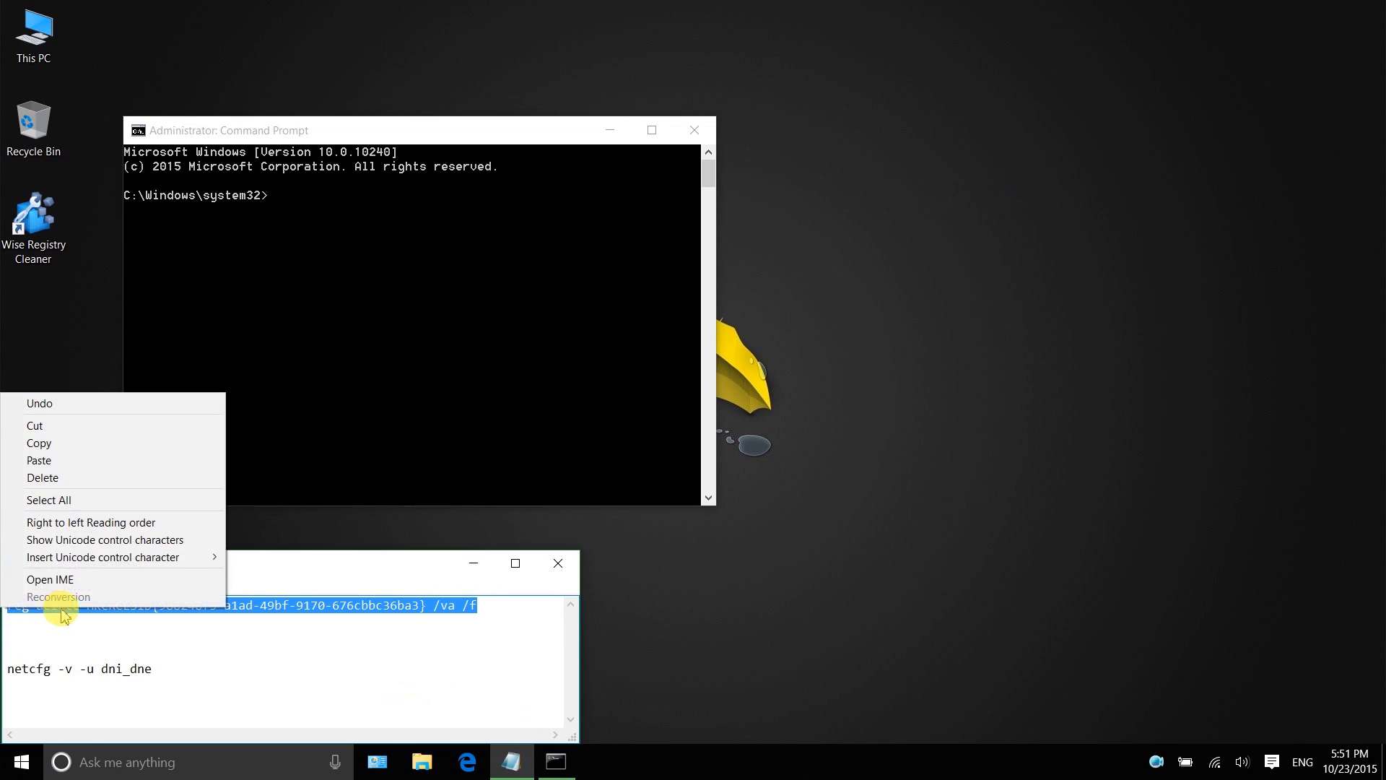
pyautogui.click(39, 442)
pyautogui.rightClick(292, 193)
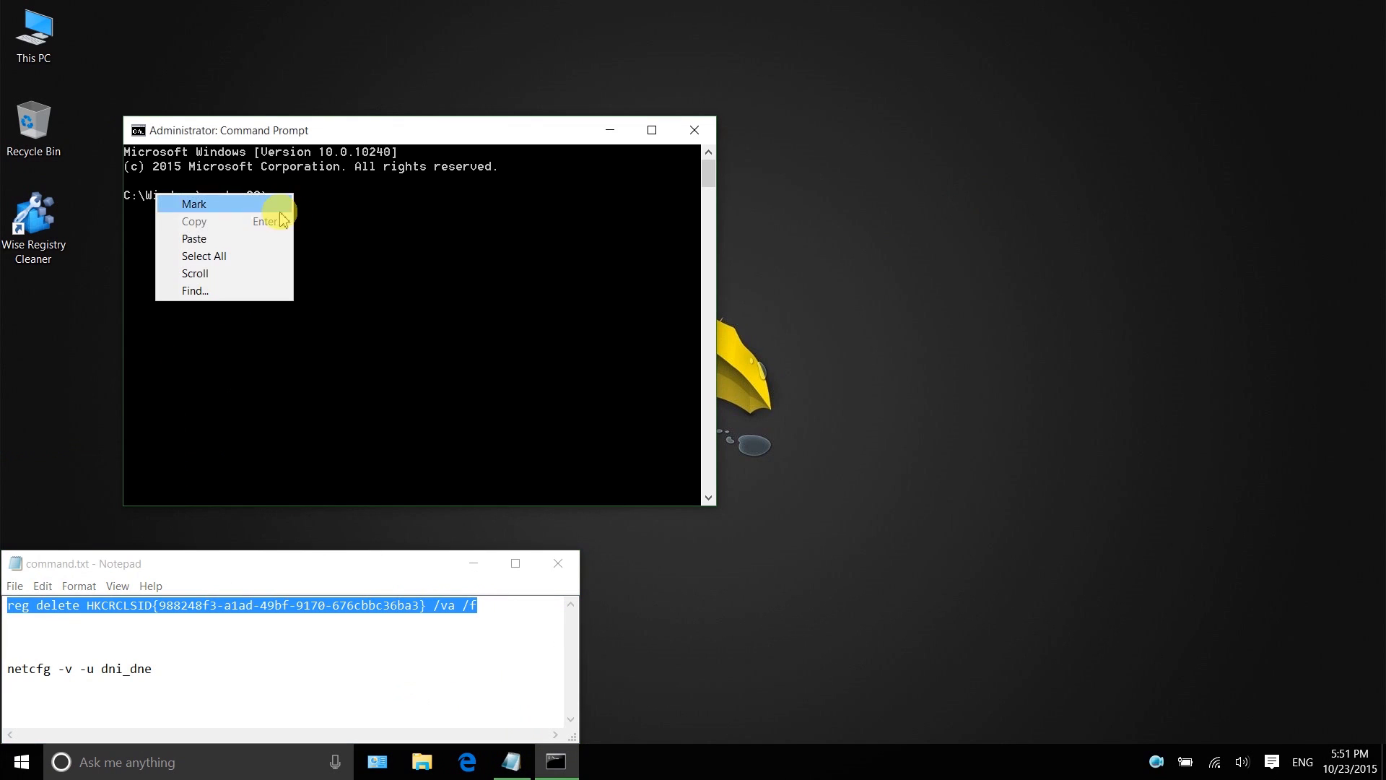
pyautogui.click(249, 239)
pyautogui.press('Return')
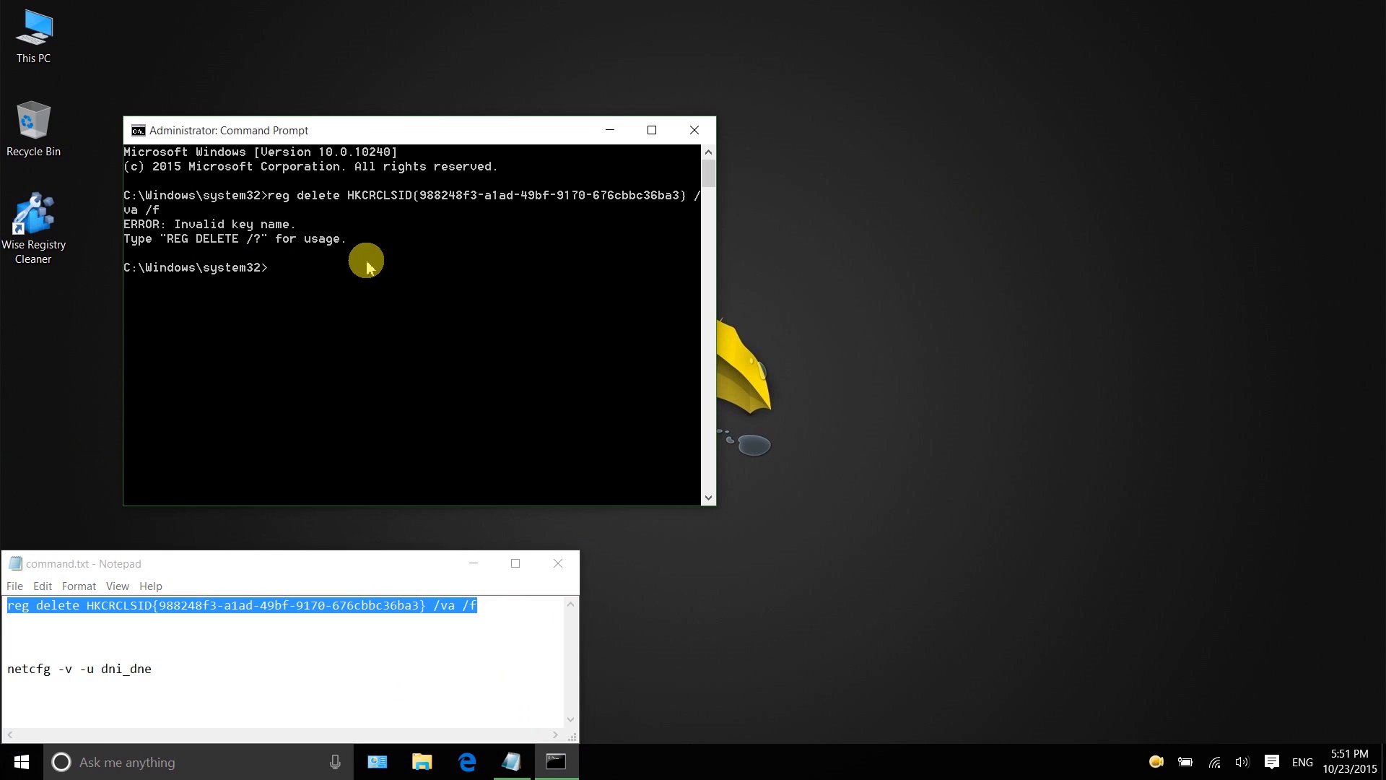
# - Run netcfg -v -u dni_dne from Notepad in the console, then minimize Notepad and close the console
pyautogui.moveTo(153, 668); pyautogui.dragTo(9, 668)
pyautogui.rightClick(10, 669)
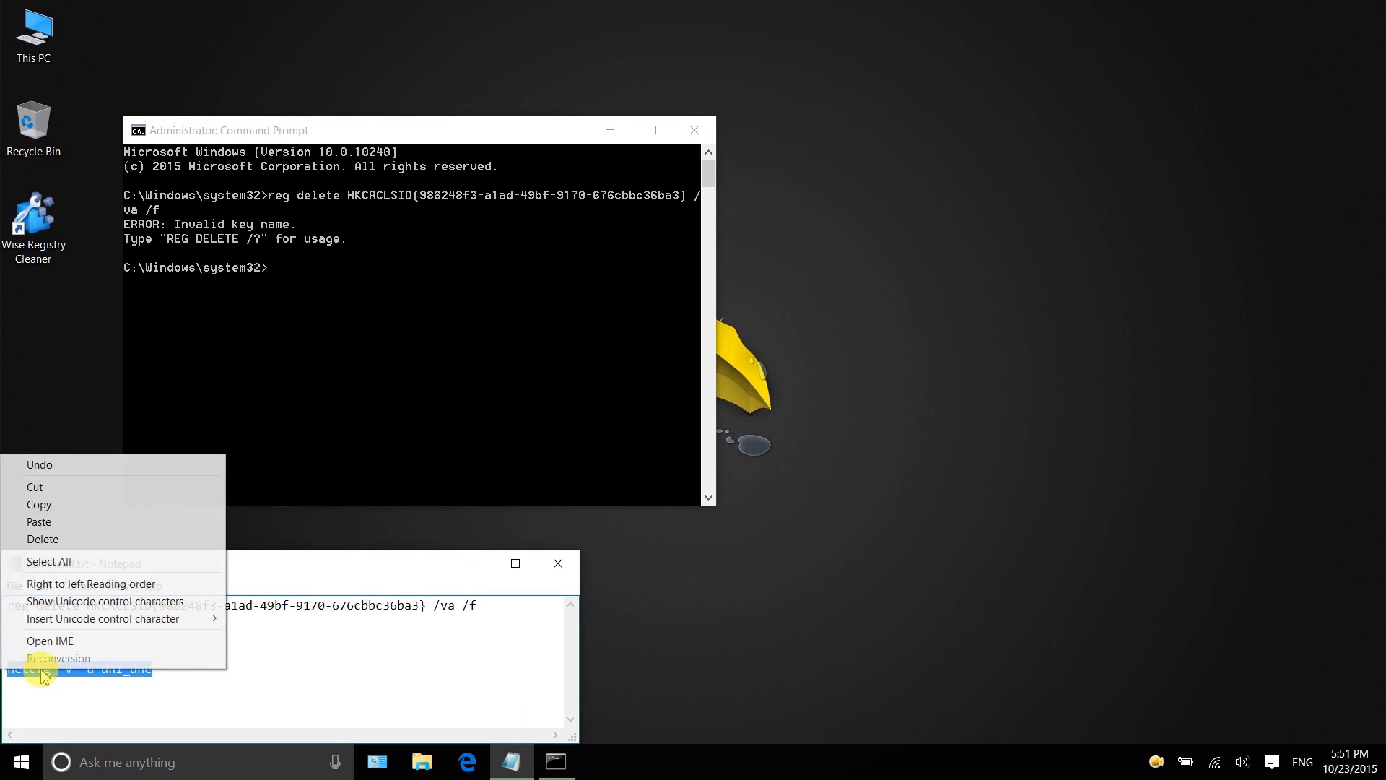
pyautogui.click(34, 504)
pyautogui.rightClick(273, 272)
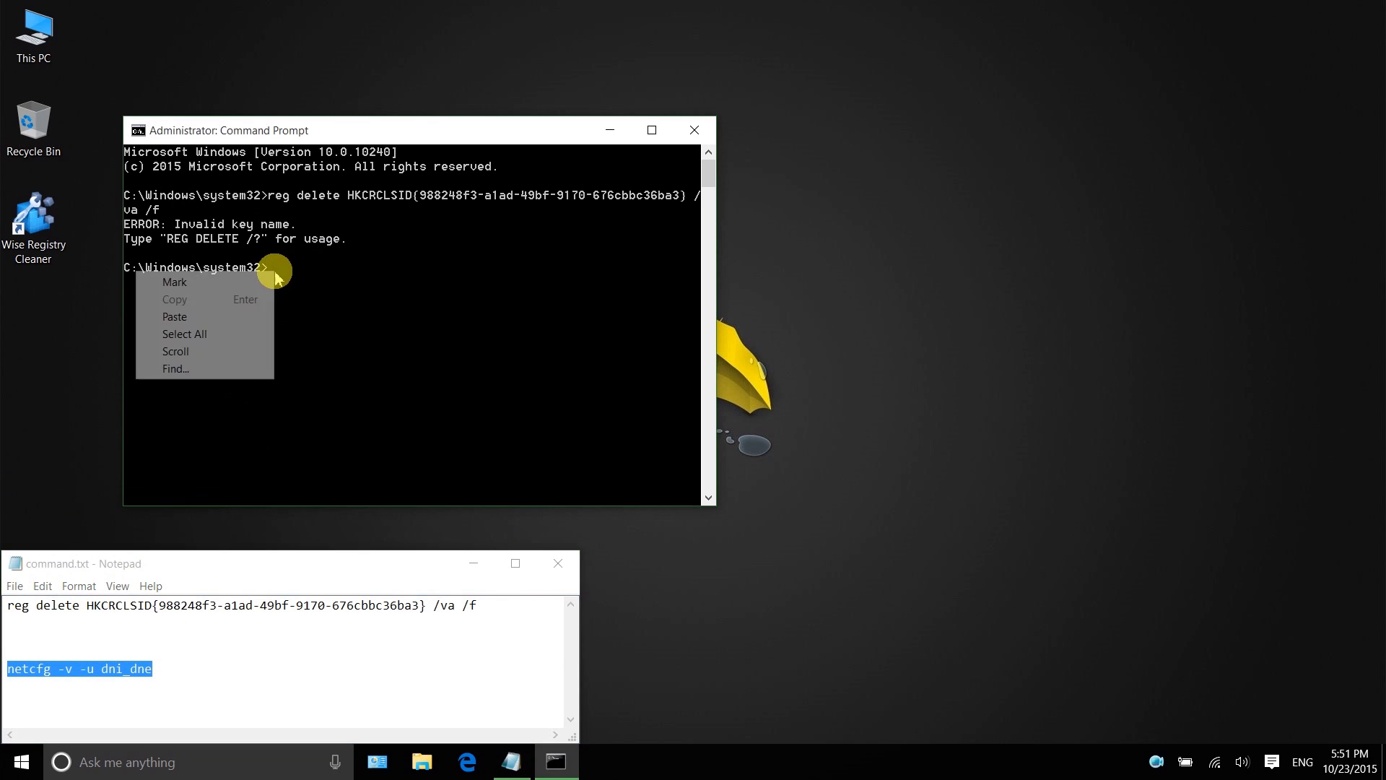
pyautogui.click(250, 318)
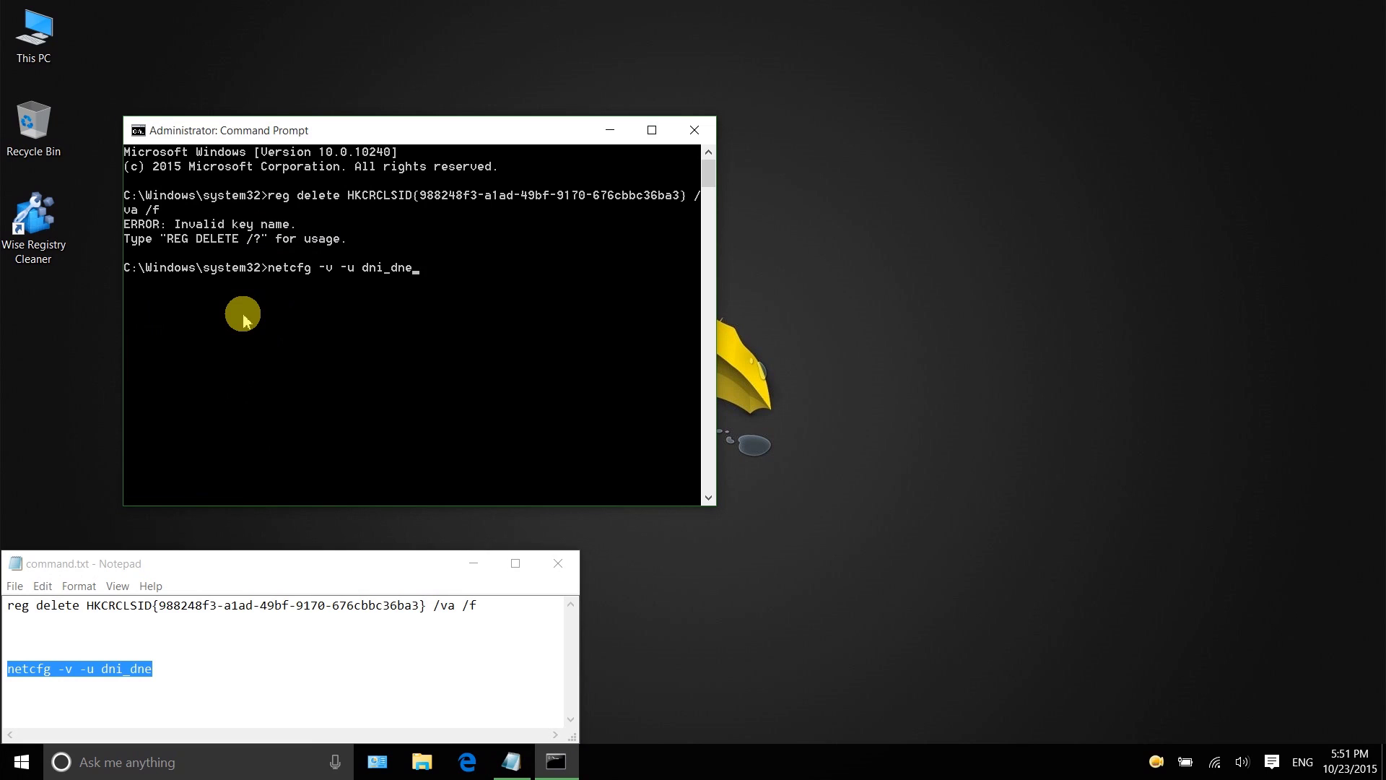
pyautogui.press('Return')
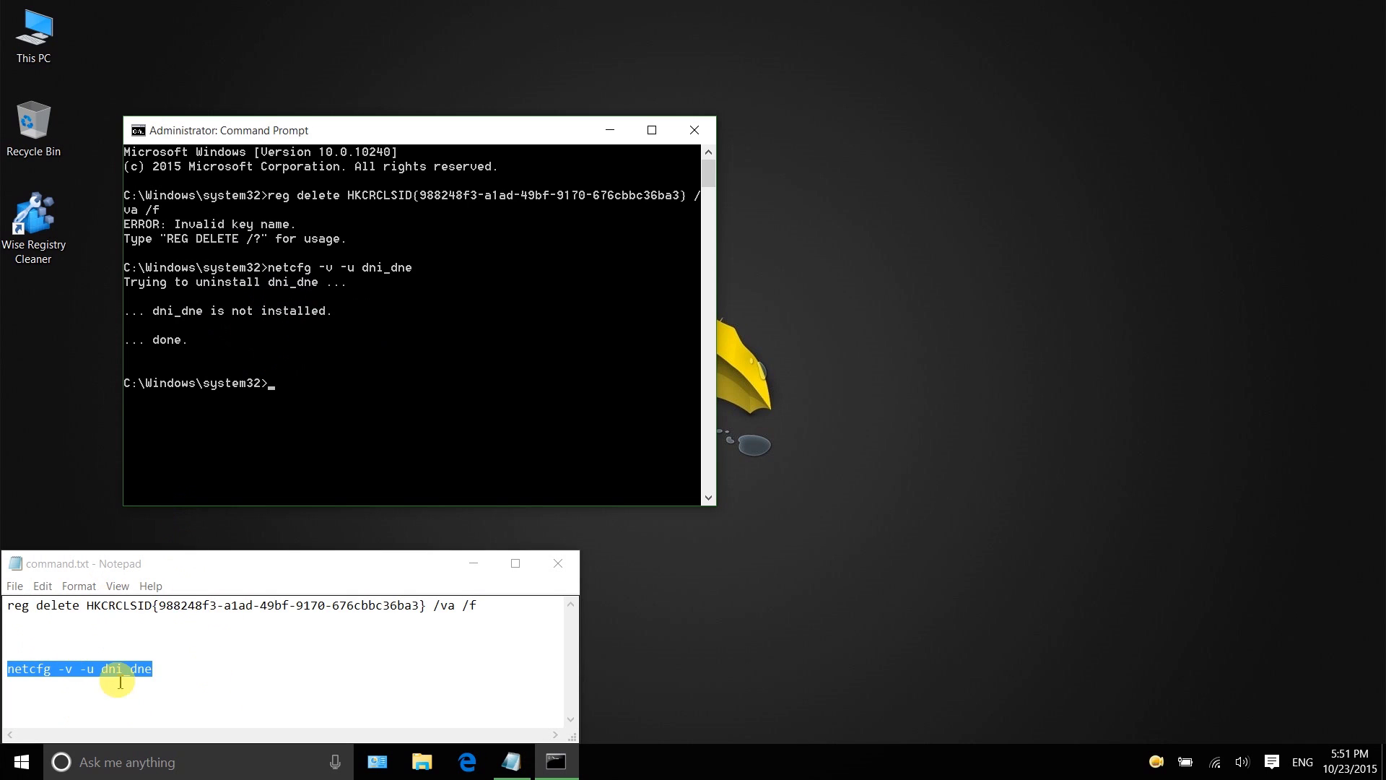
pyautogui.click(474, 563)
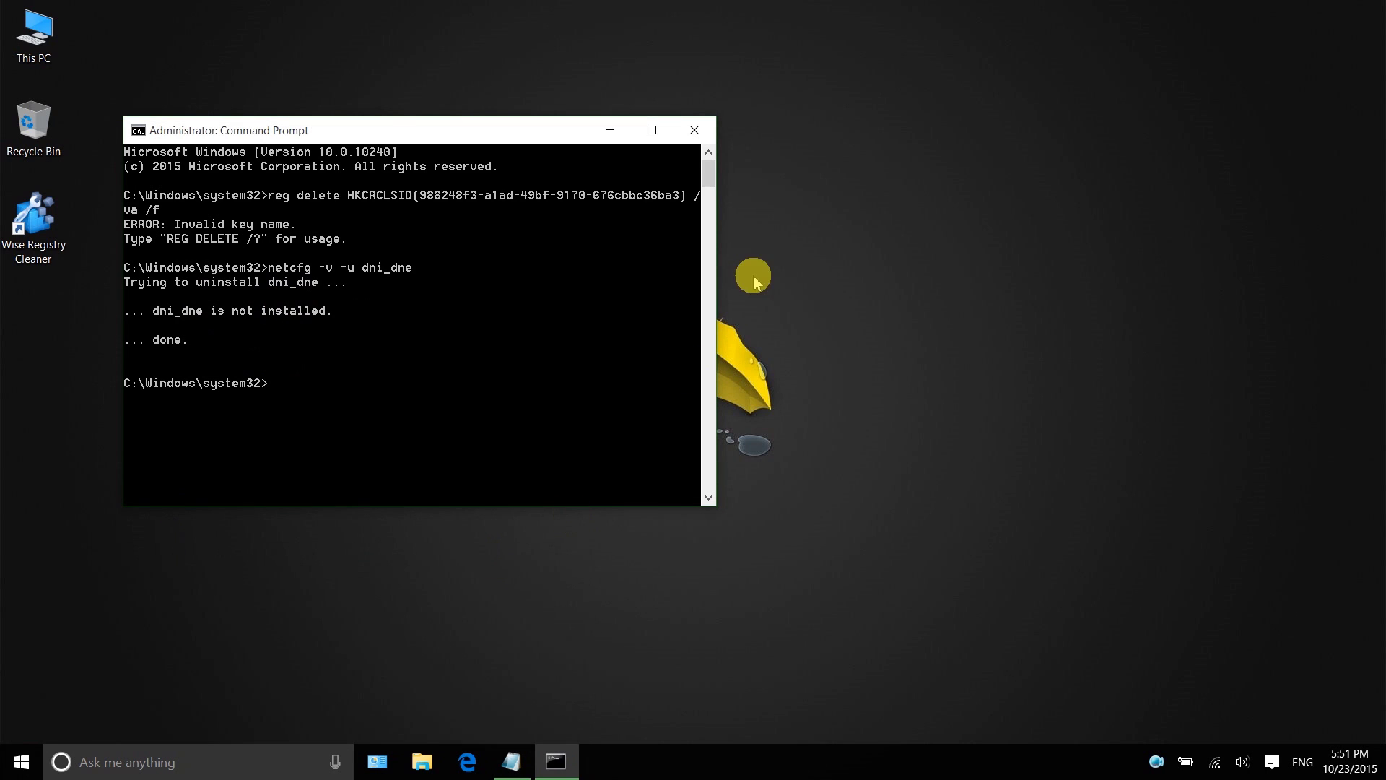
pyautogui.click(698, 130)
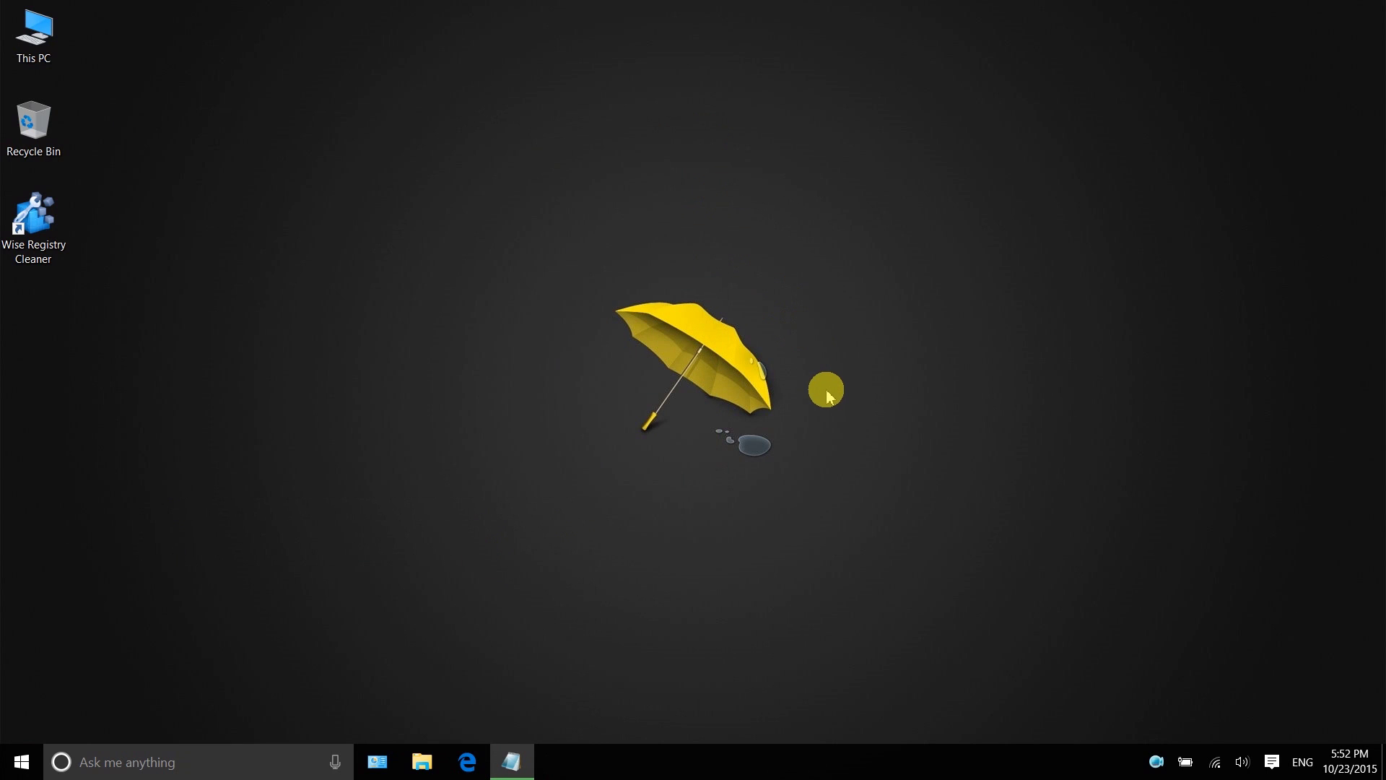